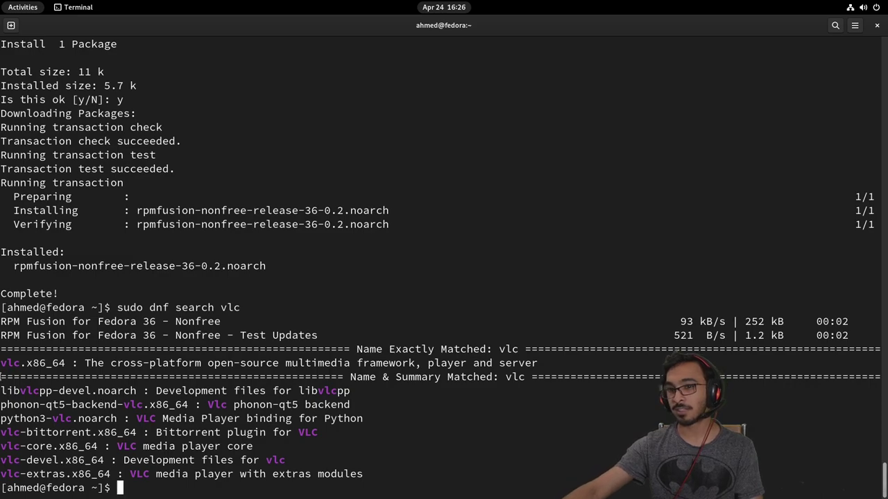
# Start a dnf installation of vlc with sudo dnf install vlc and highlight the repository listed for the vlc package
pyautogui.moveTo(20, 364); pyautogui.dragTo(1, 363)
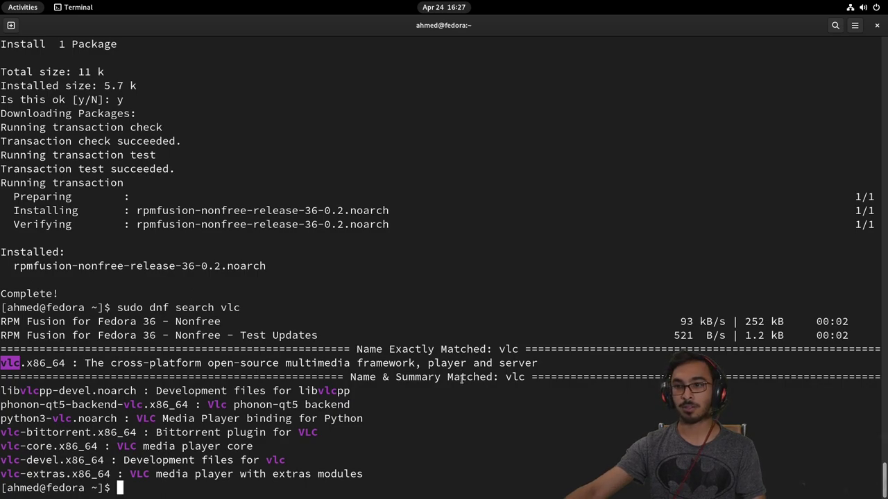
pyautogui.press('Up')
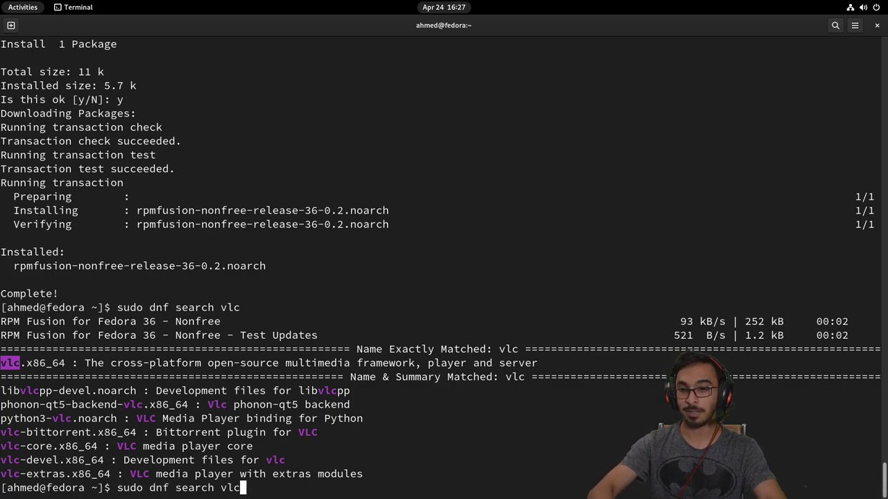
pyautogui.press('Left')
pyautogui.press('Left')
pyautogui.press('Left')
pyautogui.press('Left')
pyautogui.press('Left')
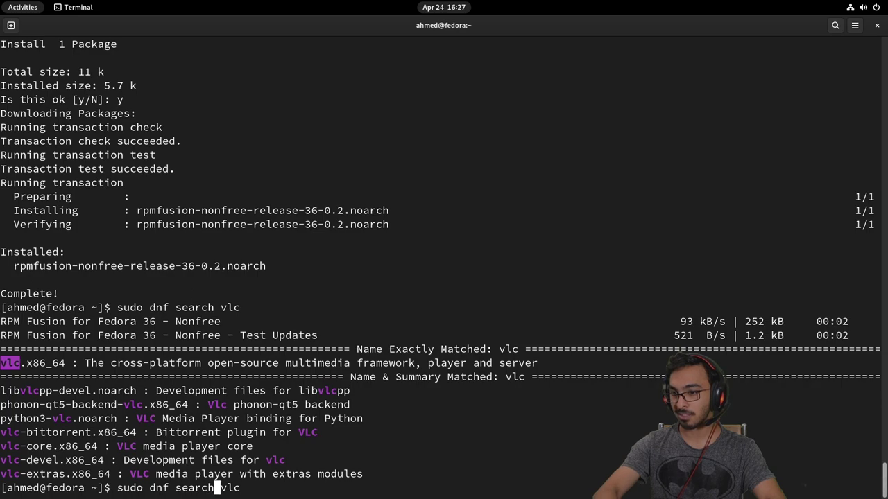
pyautogui.press('Delete')
pyautogui.press('BackSpace')
pyautogui.press('BackSpace')
pyautogui.press('BackSpace')
pyautogui.press('BackSpace')
pyautogui.press('BackSpace')
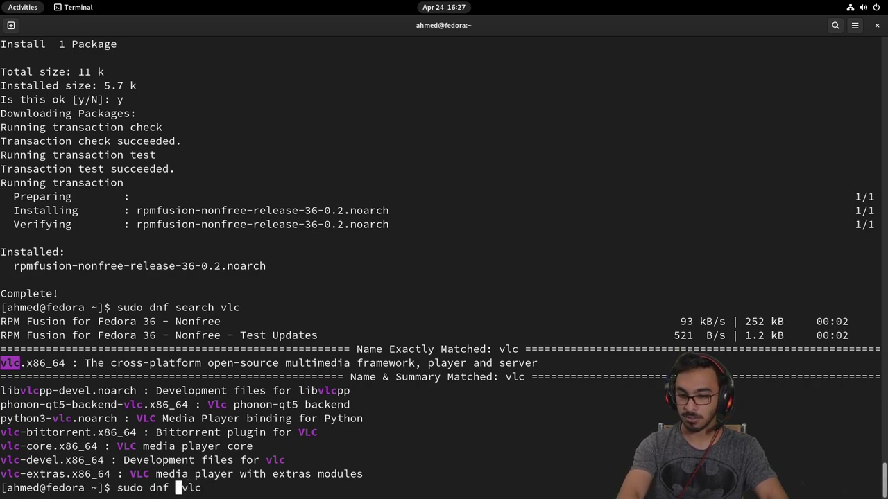
pyautogui.write('install')
pyautogui.press('Return')
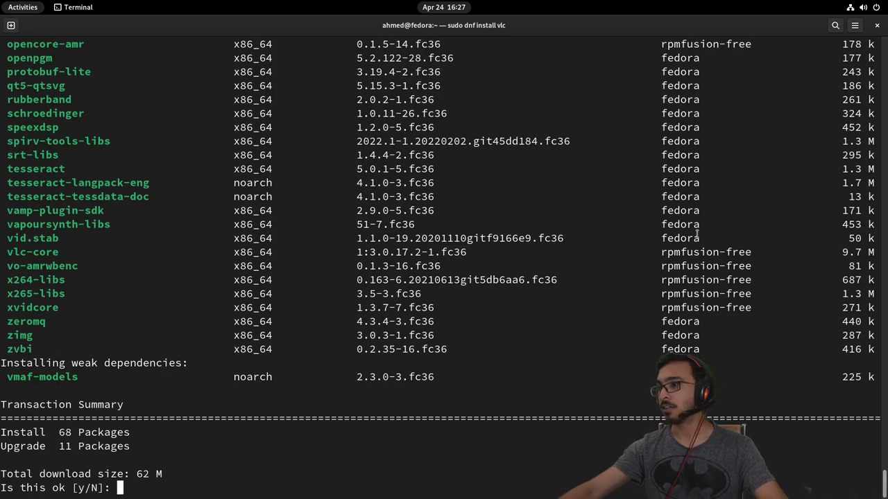
pyautogui.scroll(20, 677, 257)
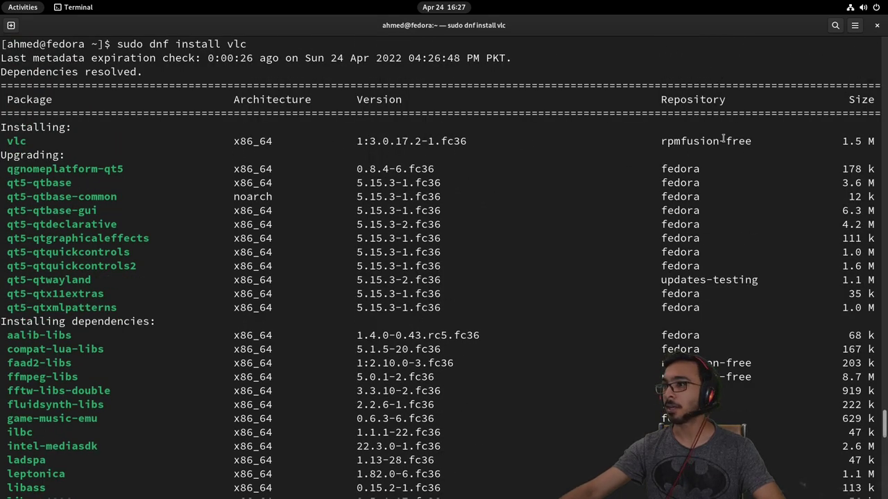
pyautogui.doubleClick(723, 140)
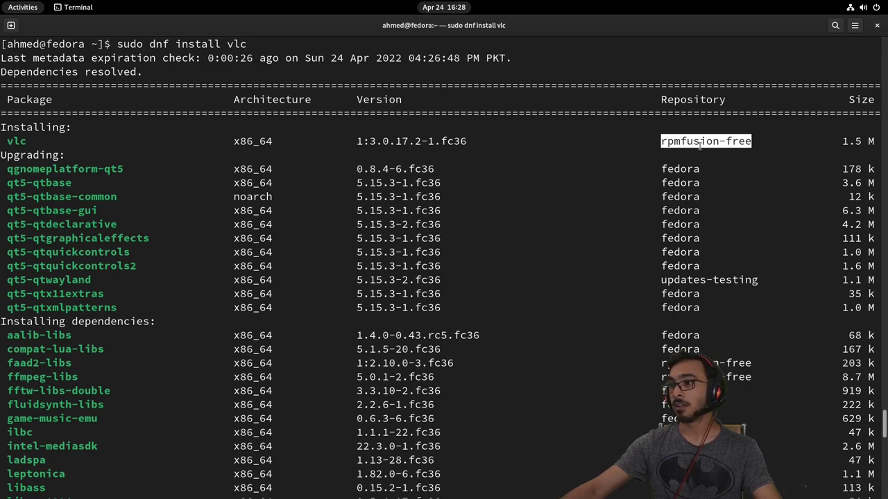
# Close the terminal despite its running process, and close the Firefox window with the RPM Fusion documentation
pyautogui.click(877, 25)
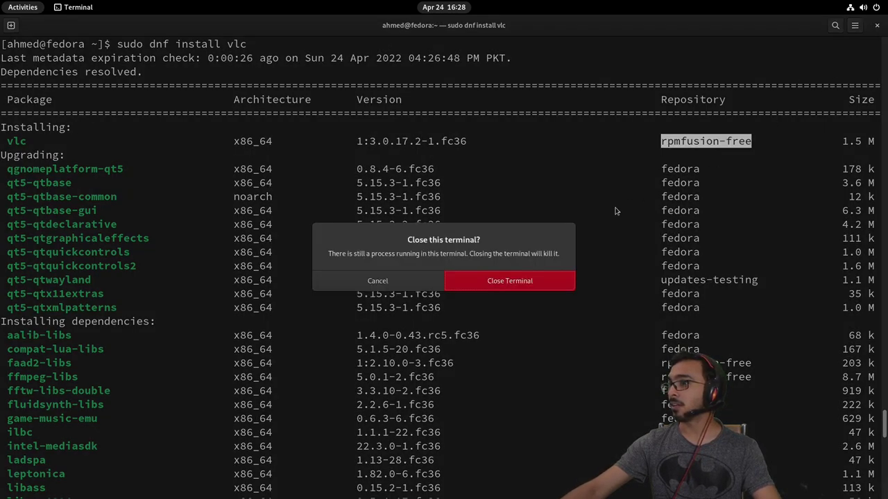
pyautogui.click(521, 283)
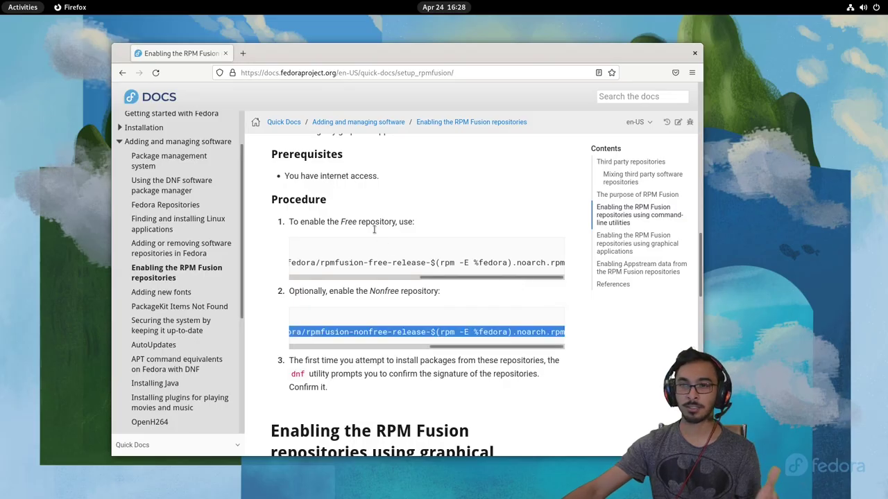
pyautogui.click(695, 54)
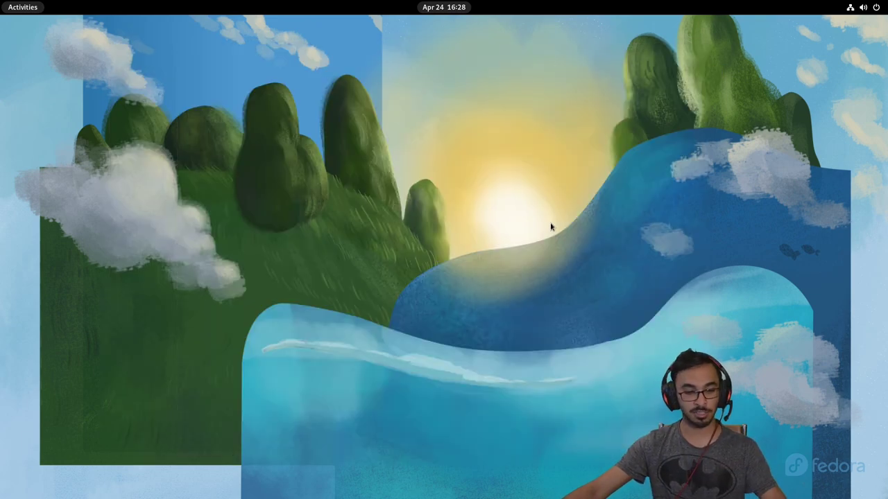
# Show the grid of all installed applications
pyautogui.press('super')
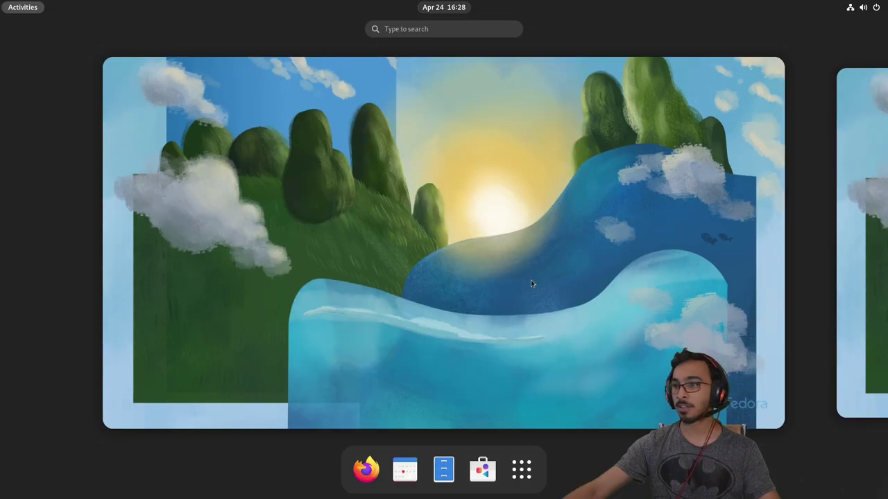
pyautogui.click(521, 470)
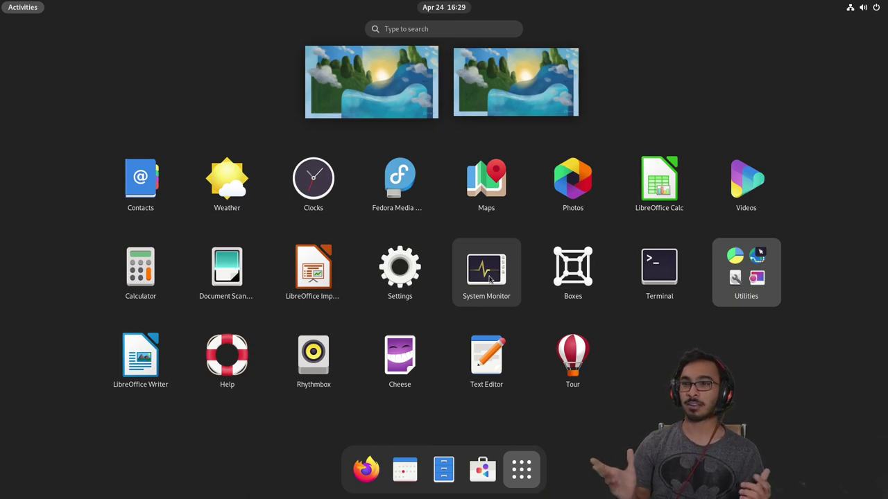
# Open the system Settings and set the Appearance style to Dark
pyautogui.click(860, 7)
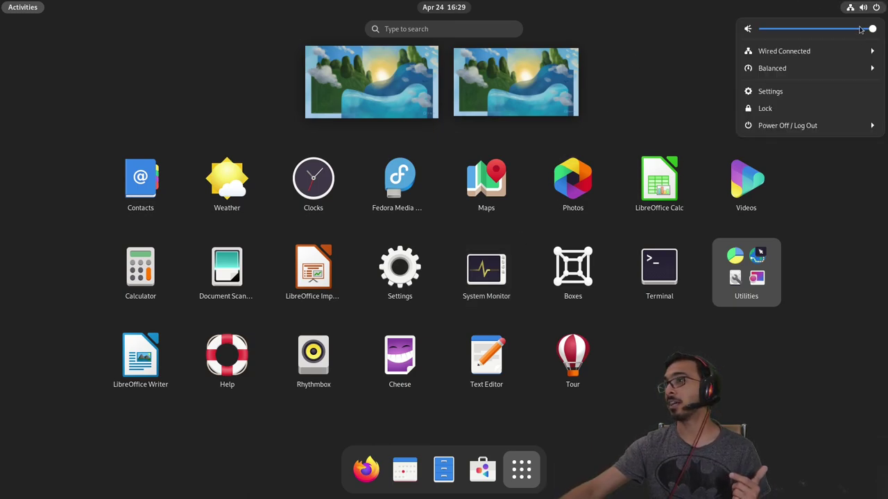
pyautogui.click(823, 90)
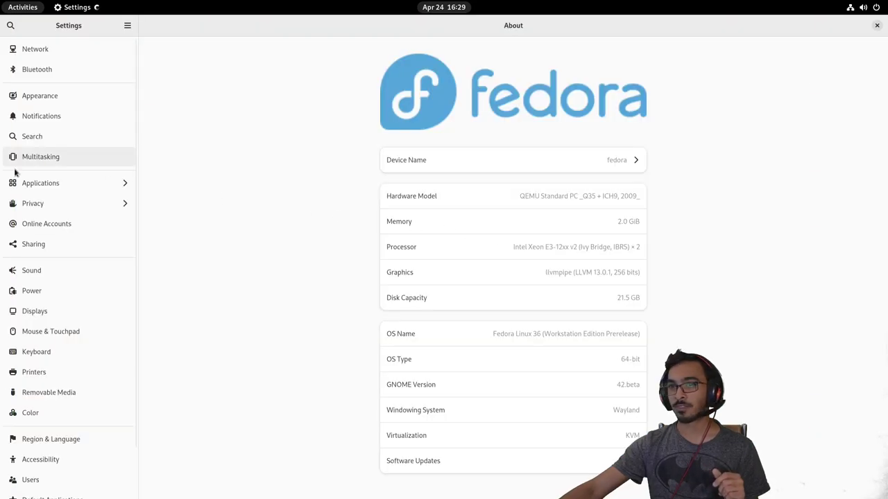
pyautogui.click(61, 96)
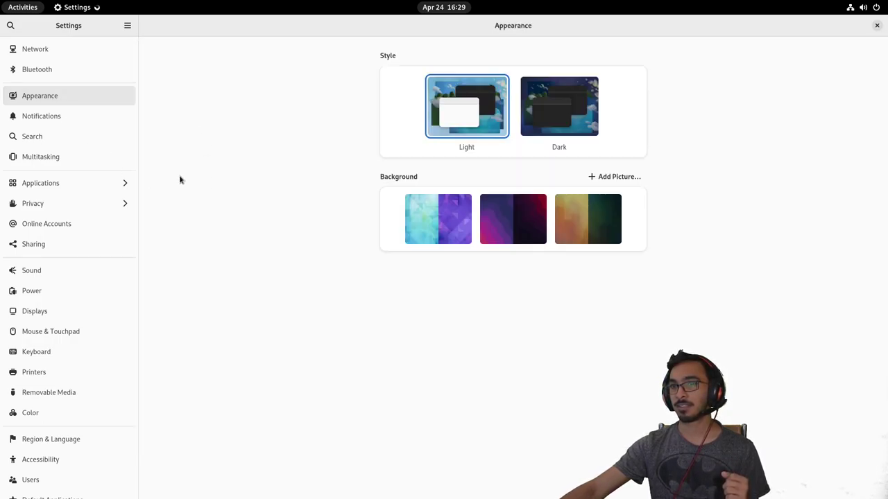
pyautogui.click(564, 124)
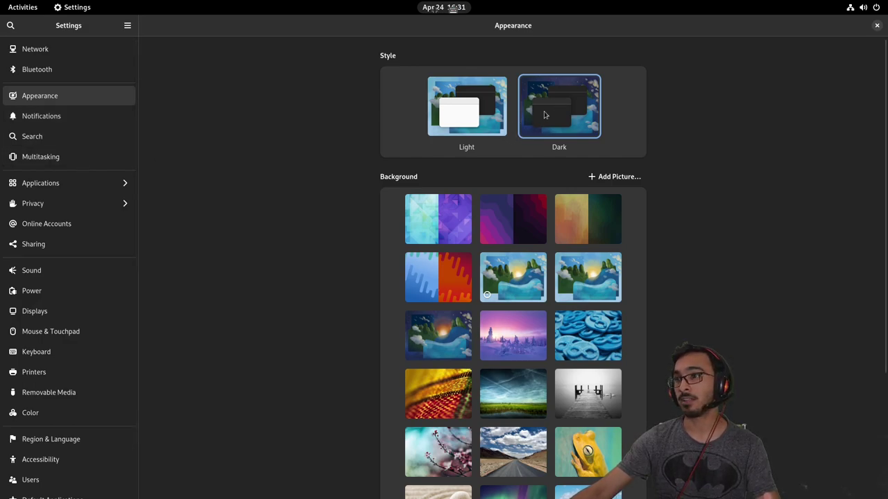
pyautogui.scroll(-2, 53, 203)
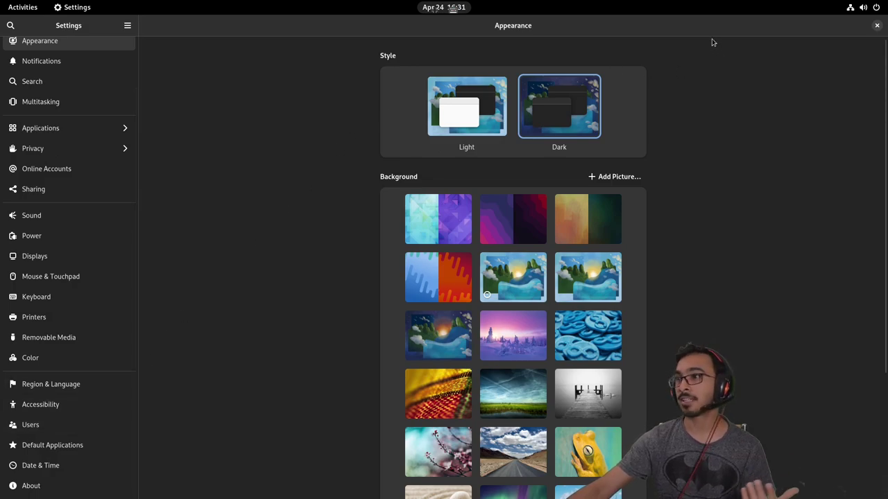
# In the Activities overview, move the Settings window to the second workspace and back to the first
pyautogui.moveTo(0, 0)
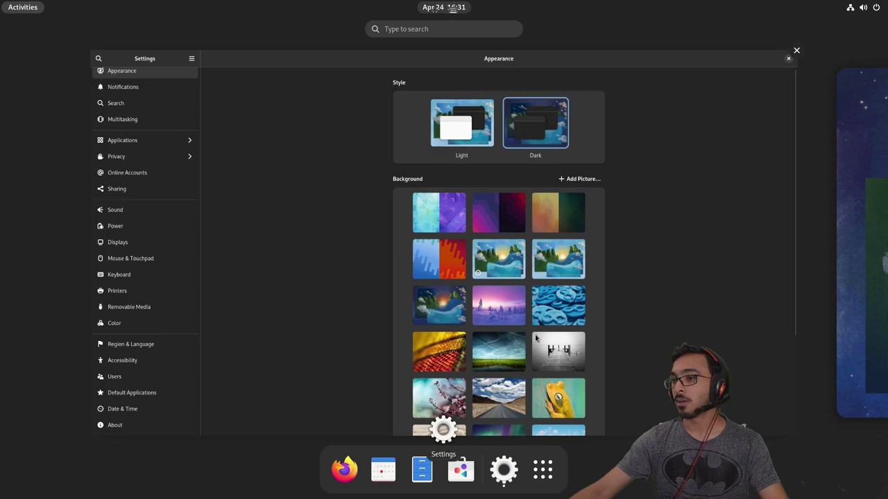
pyautogui.scroll(-1, 535, 338)
pyautogui.scroll(1, 504, 326)
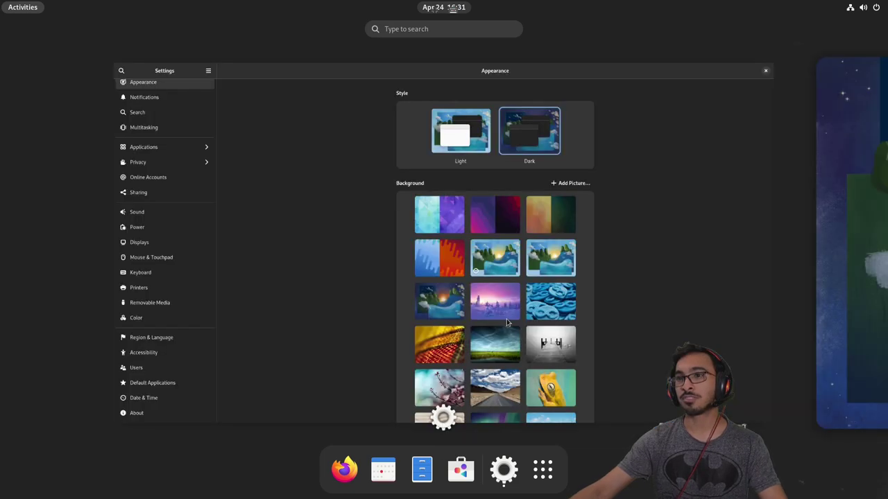
pyautogui.scroll(-1, 467, 261)
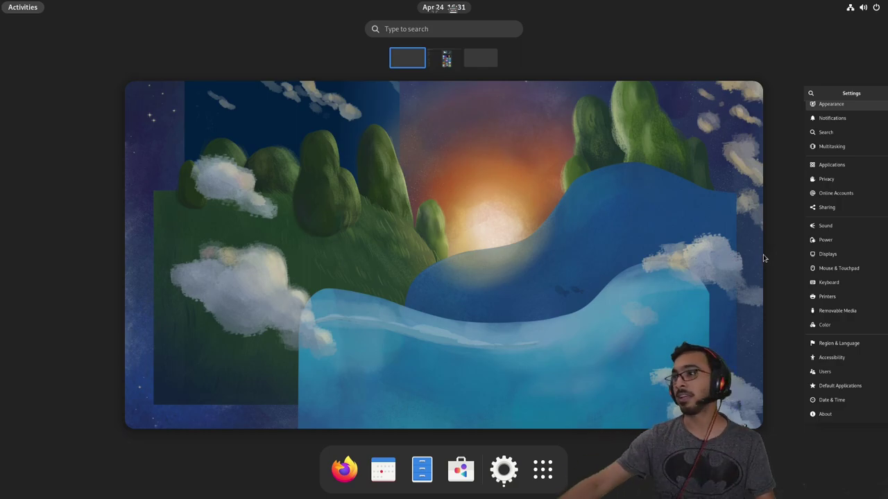
pyautogui.scroll(-1, 664, 266)
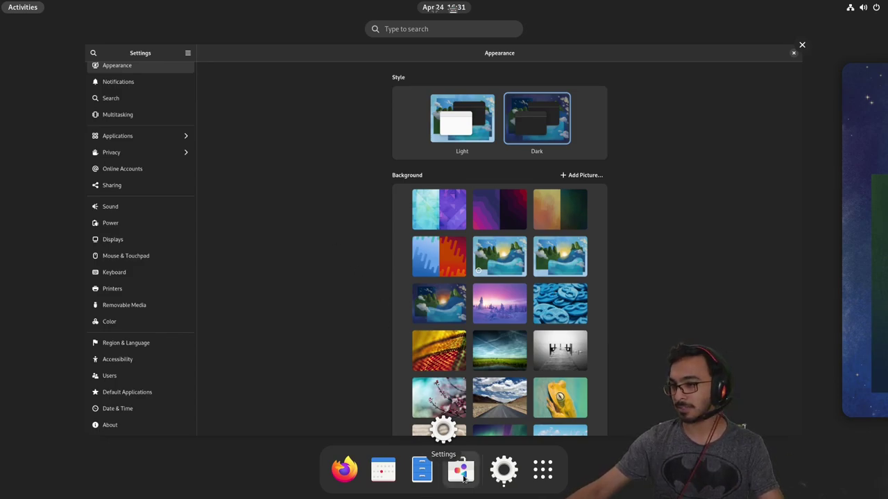
# Open the Files application on the first workspace and move the Settings window to the second workspace
pyautogui.click(426, 468)
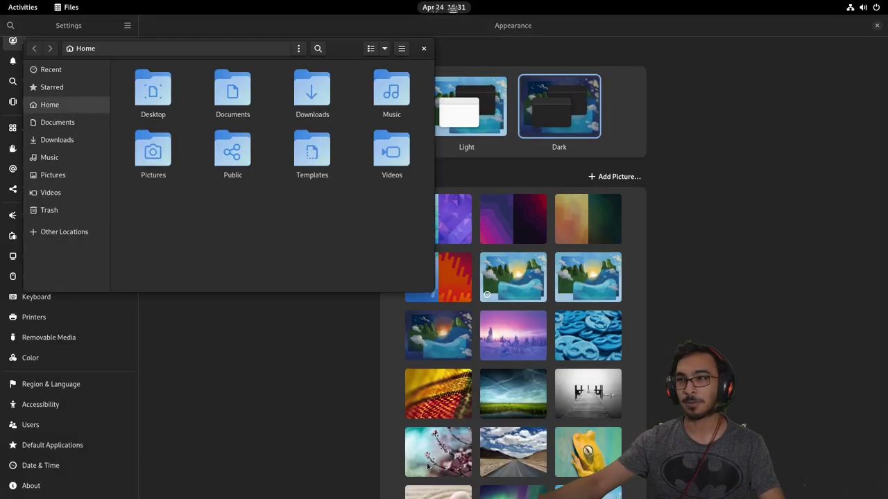
pyautogui.press('super')
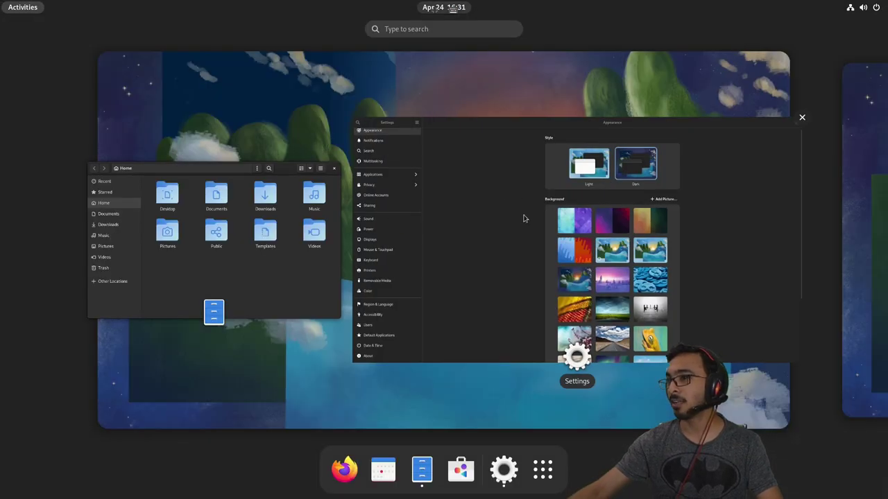
pyautogui.moveTo(525, 217); pyautogui.dragTo(844, 204)
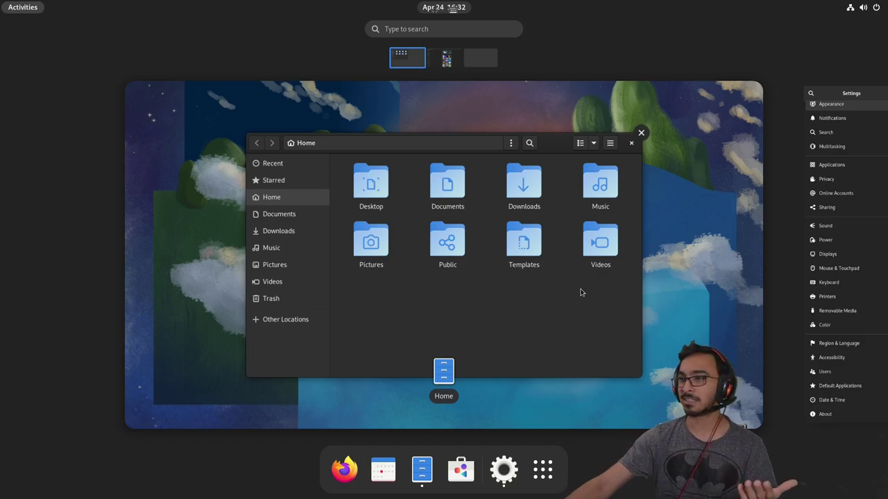
# Switch to the empty third workspace and open the Calendar application there
pyautogui.scroll(-1, 581, 292)
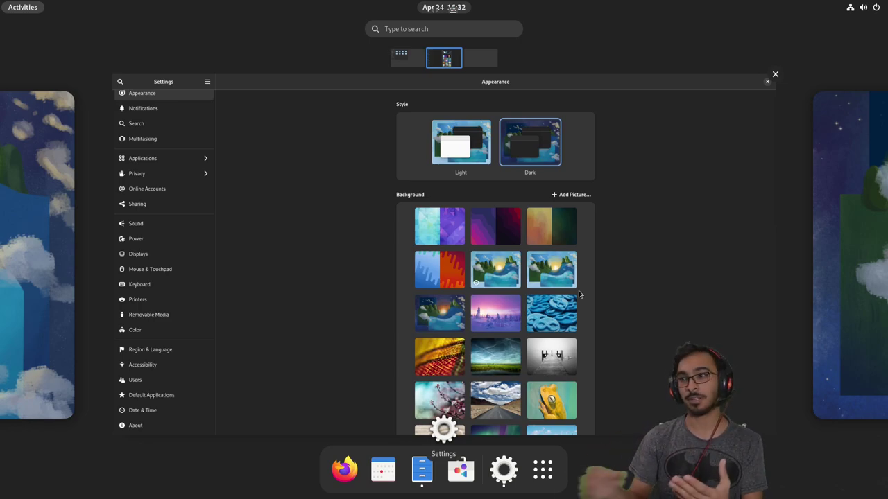
pyautogui.scroll(1, 580, 295)
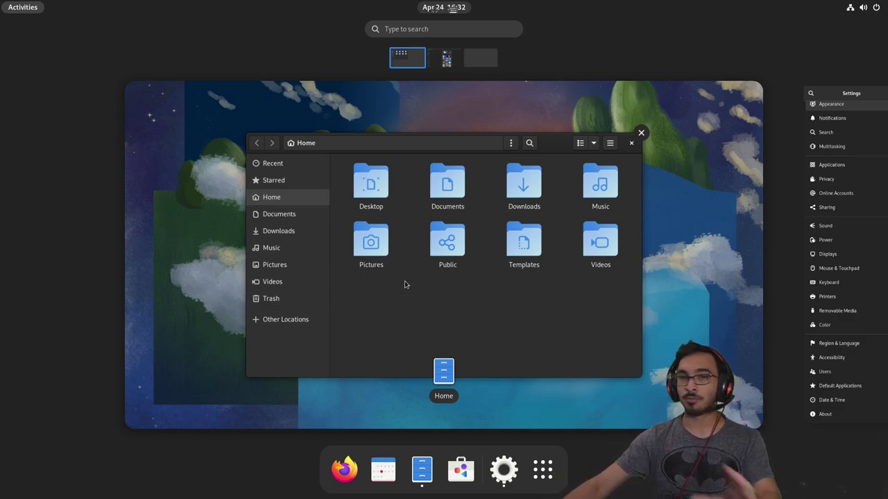
pyautogui.scroll(-1, 405, 285)
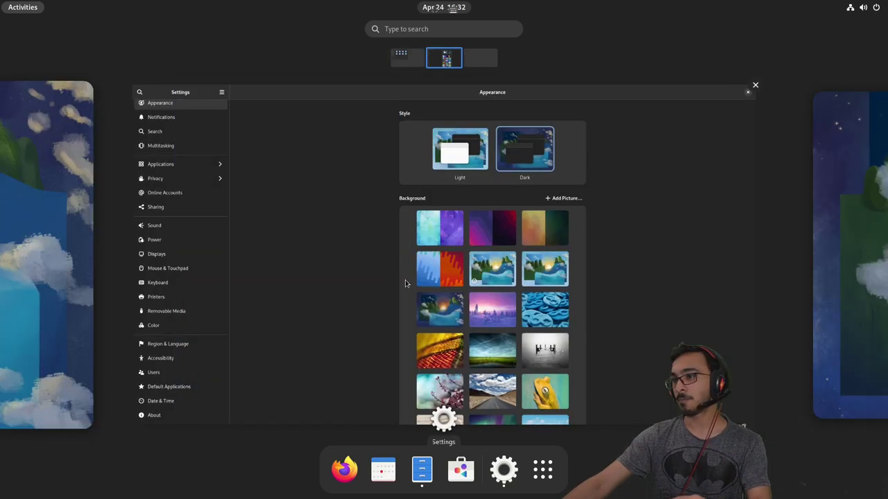
pyautogui.scroll(-1, 406, 283)
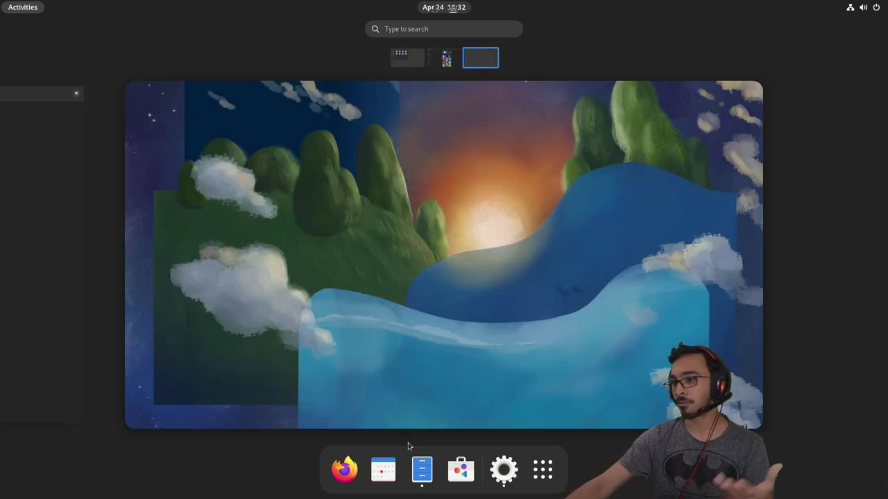
pyautogui.click(395, 465)
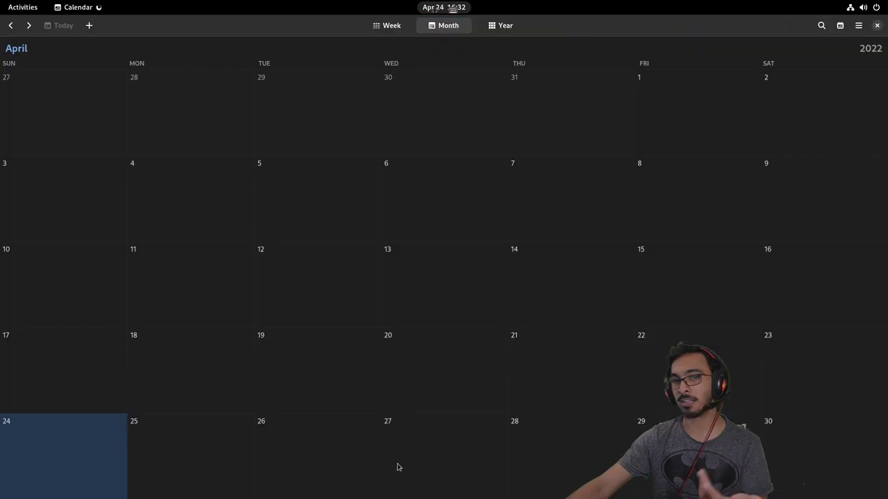
# Switch between the workspaces in the Activities overview and return to the Settings window on the second workspace
pyautogui.press('super')
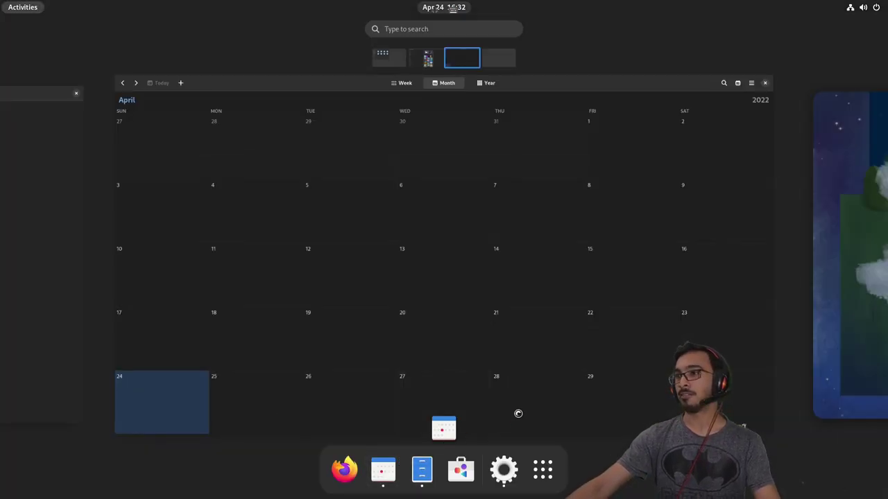
pyautogui.scroll(2, 517, 412)
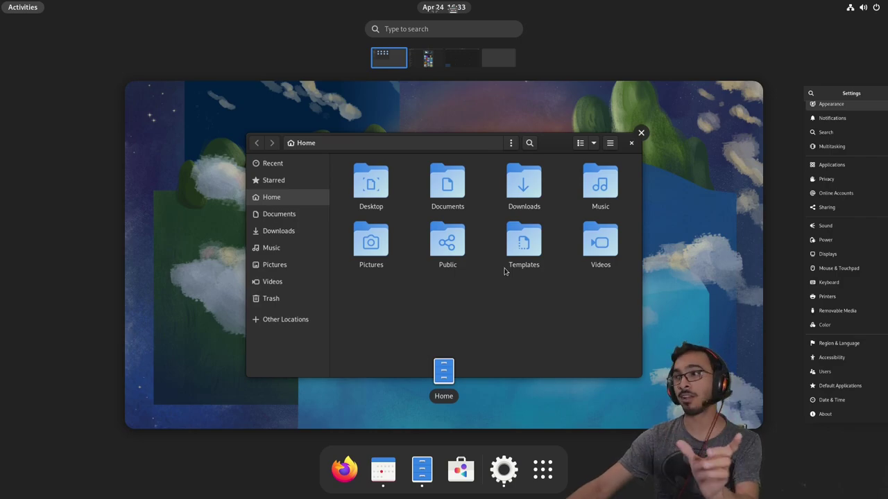
pyautogui.scroll(-1, 504, 272)
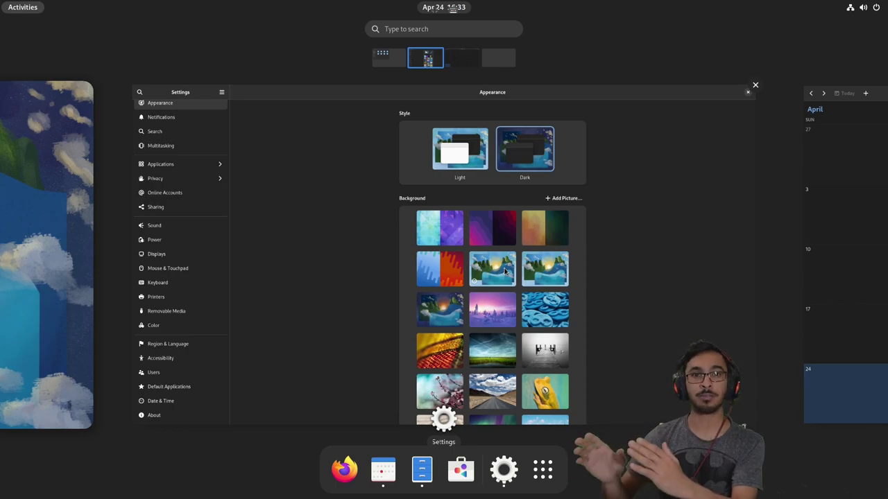
pyautogui.scroll(1, 504, 271)
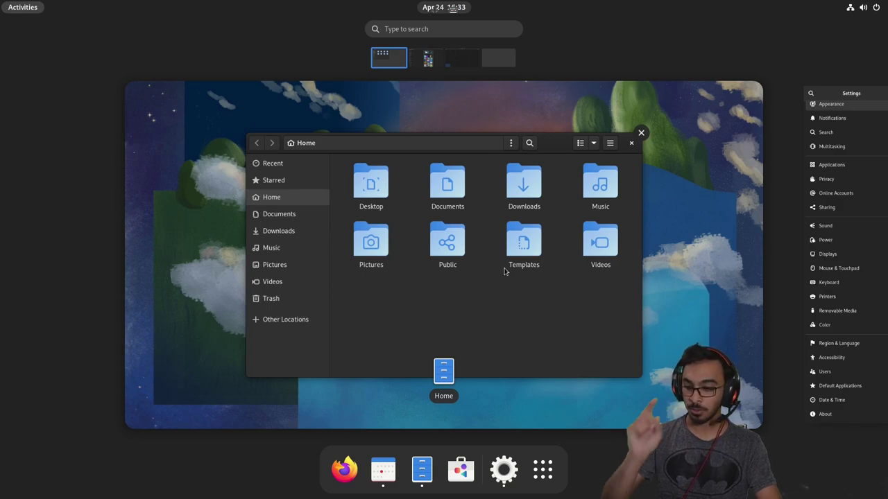
pyautogui.scroll(-1, 504, 271)
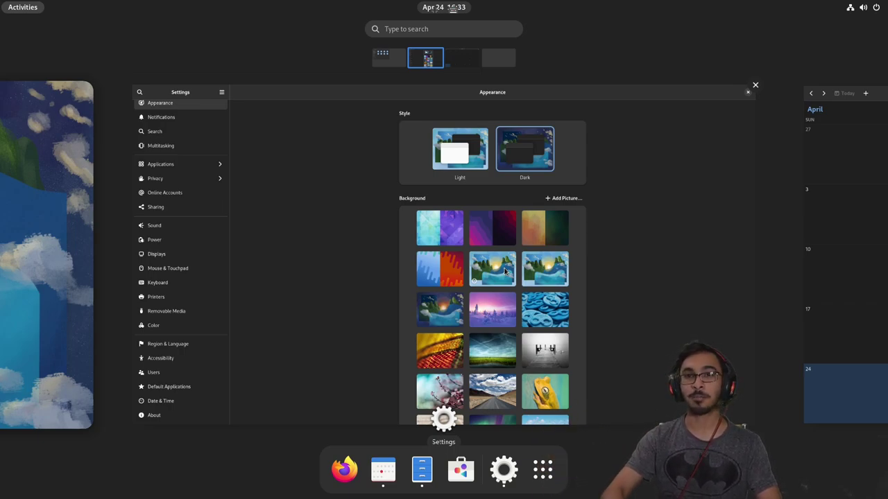
pyautogui.click(287, 229)
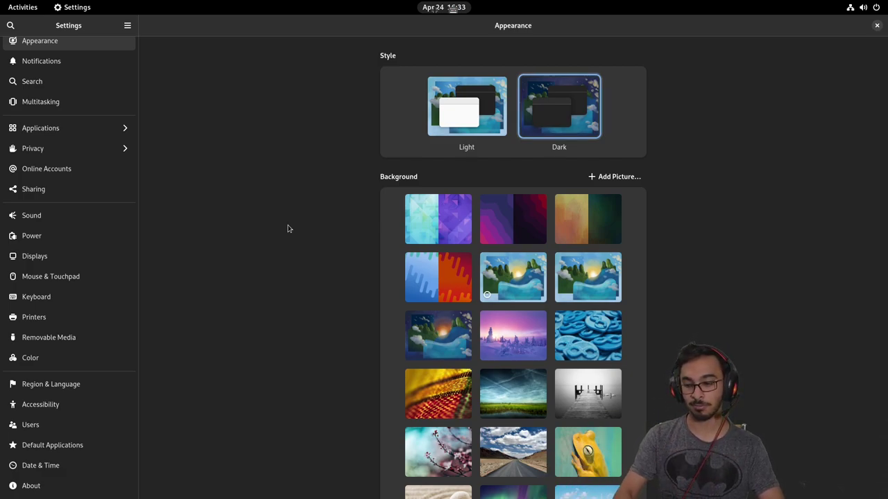
# Close the Settings window and move the Files window to the middle of the first workspace's desktop
pyautogui.hotkey('ctrl', 'q')
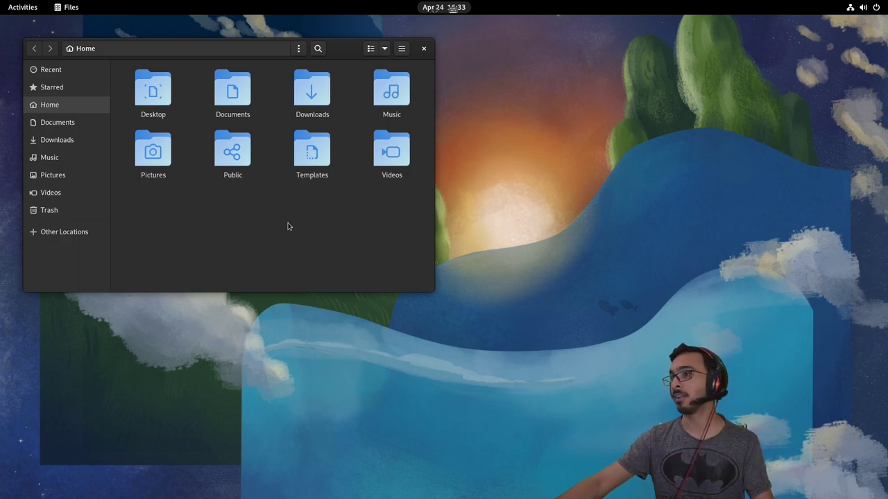
pyautogui.moveTo(343, 56); pyautogui.dragTo(566, 102)
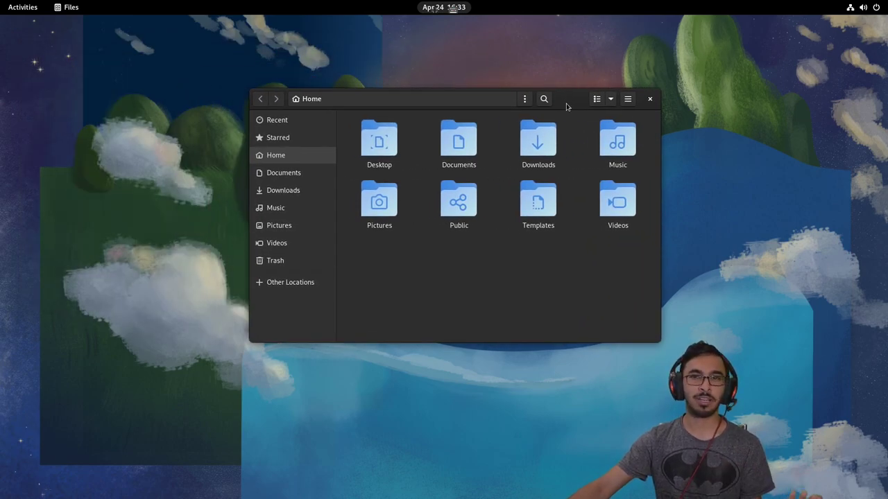
# Open the Terminal and write the command sudo rm -rf / at the prompt without running it
pyautogui.press('super')
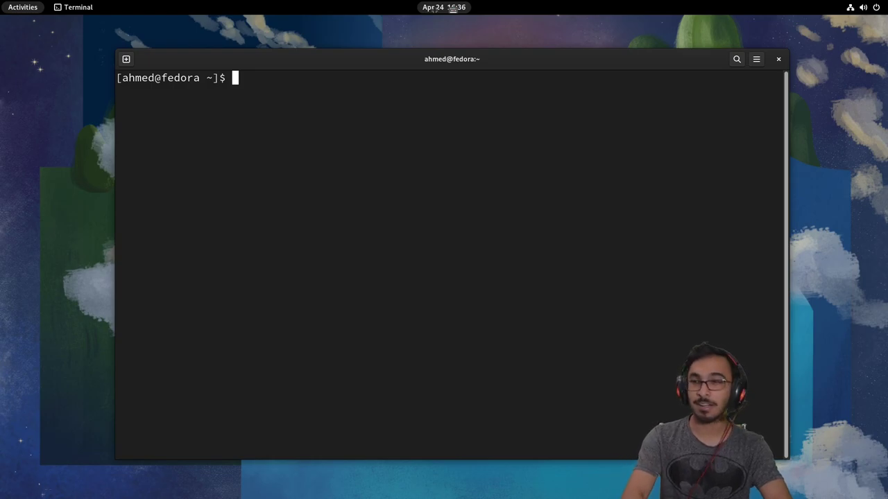
pyautogui.write('sudo ')
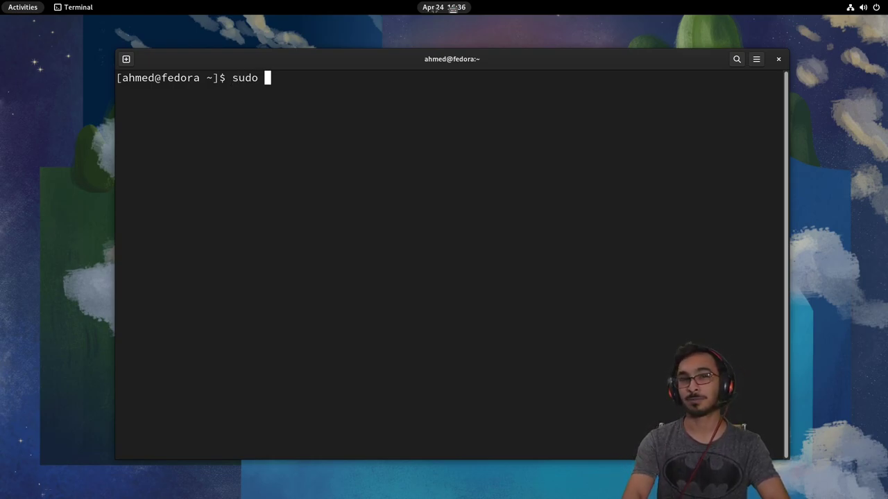
pyautogui.write('rm ')
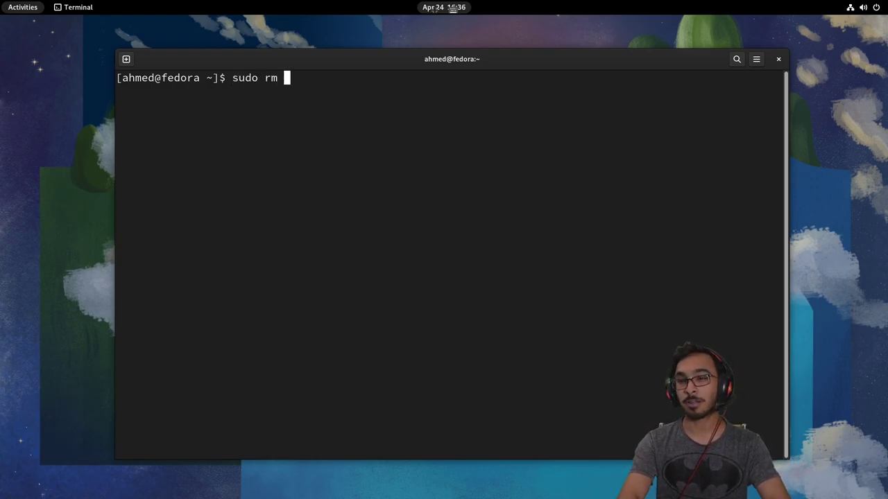
pyautogui.write('-rf')
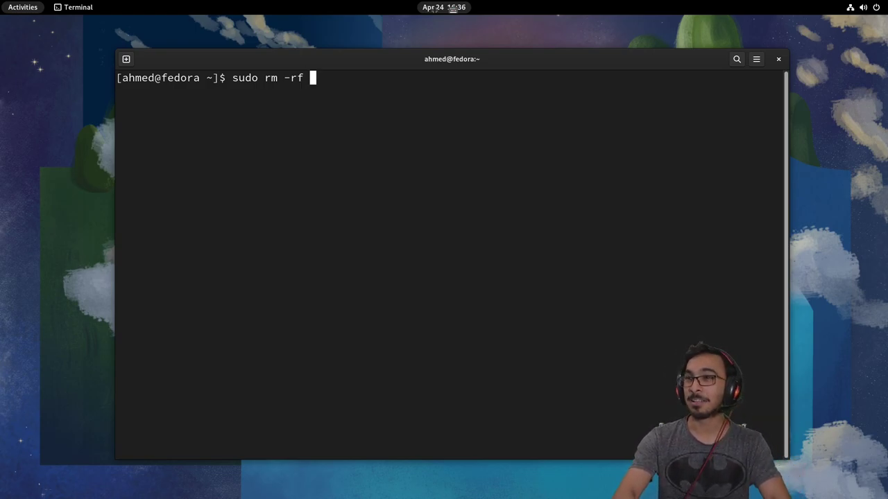
pyautogui.write('/')
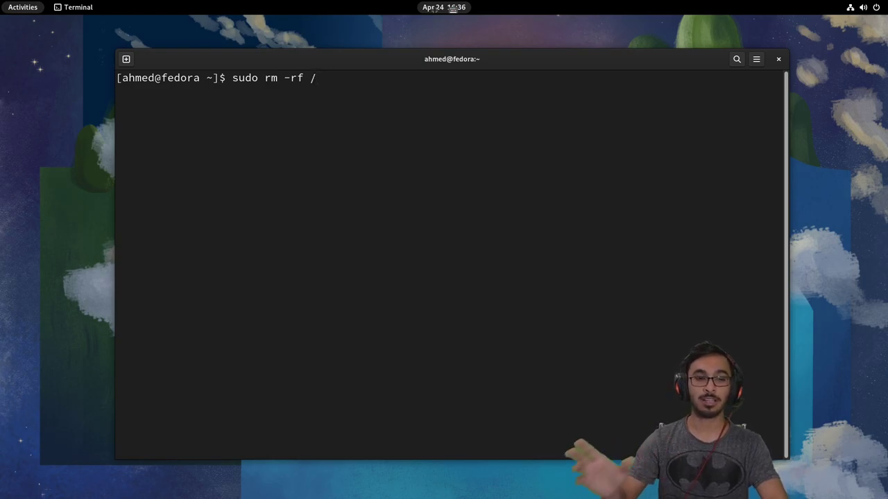
# Browse the Computer root file system through Other Locations in the Files application, and close the Files window
pyautogui.press('super')
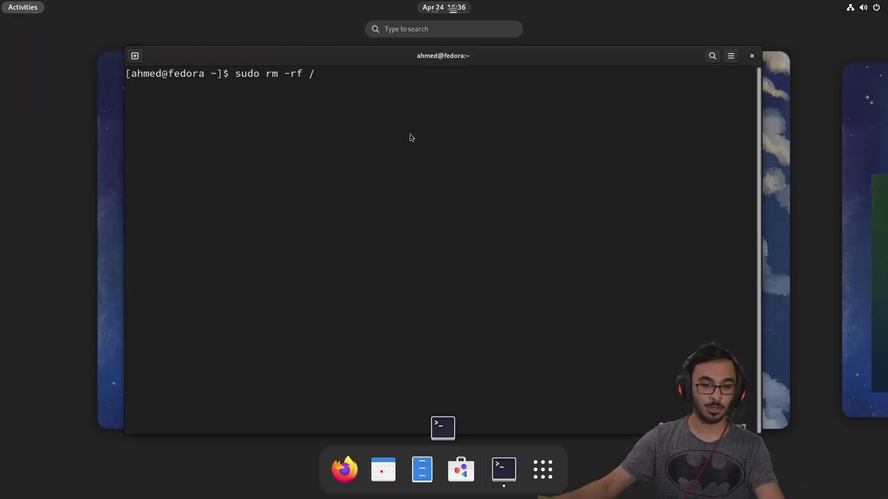
pyautogui.click(422, 470)
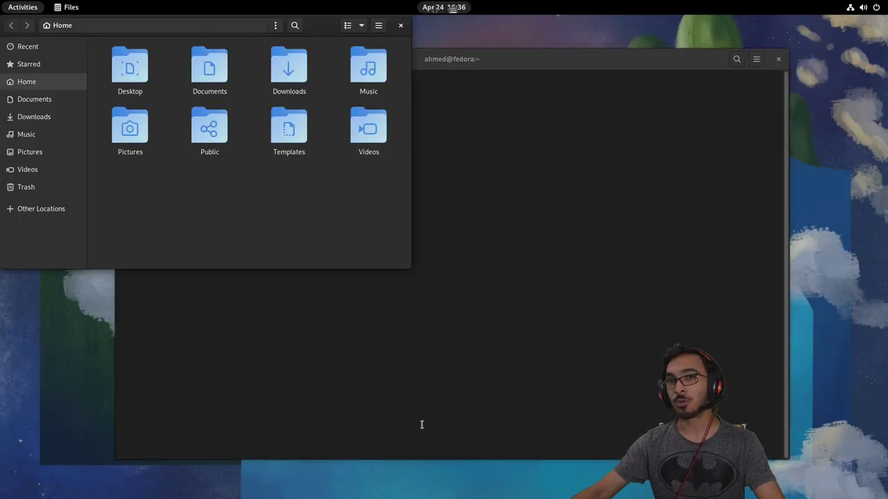
pyautogui.click(68, 211)
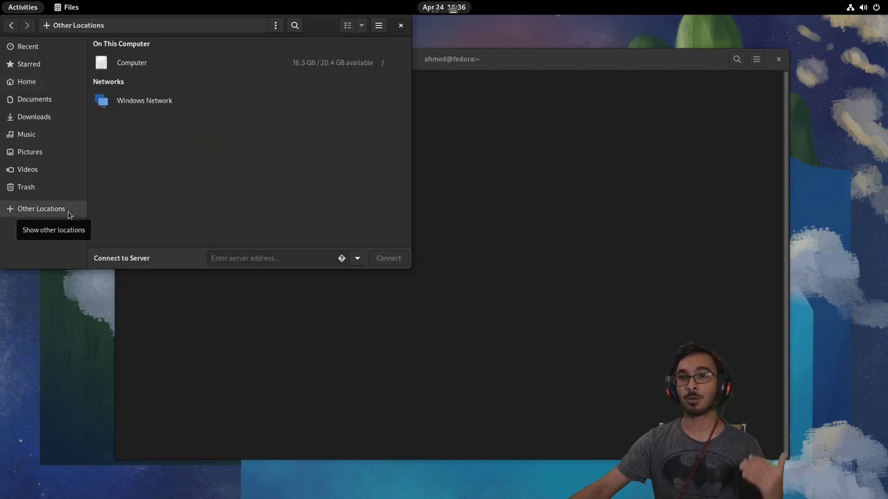
pyautogui.click(194, 65)
pyautogui.scroll(-3, 208, 117)
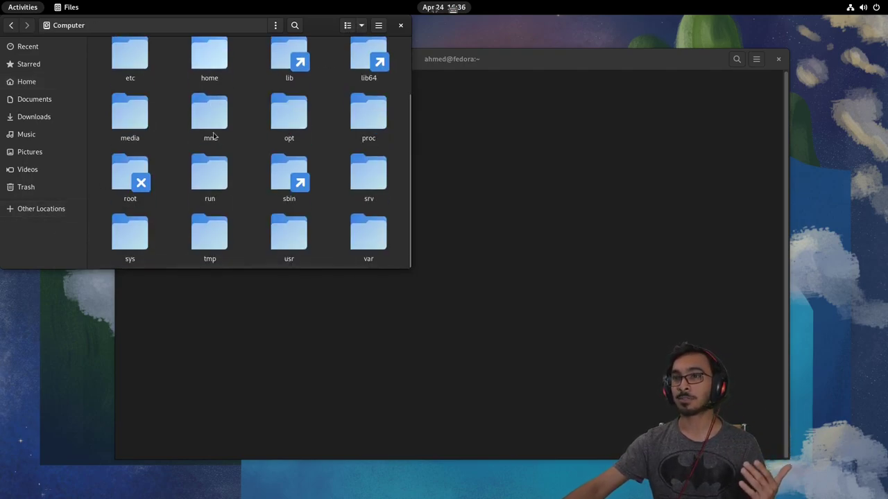
pyautogui.click(275, 25)
pyautogui.press('Escape')
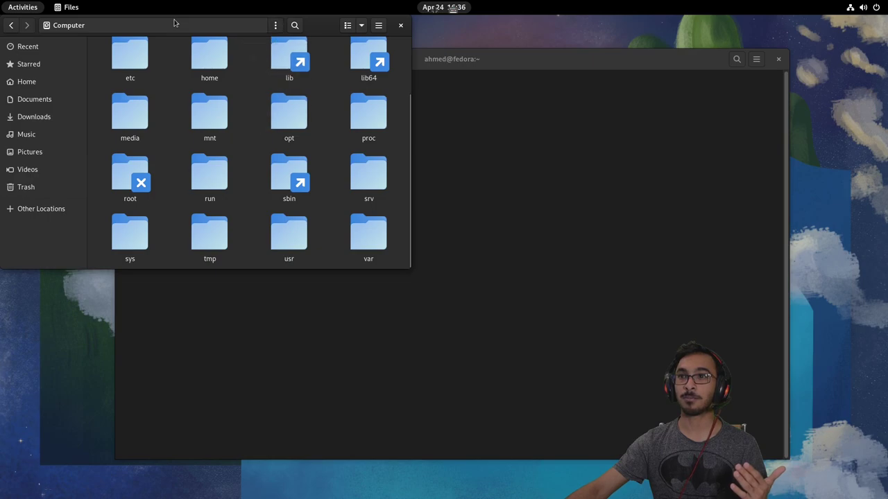
pyautogui.scroll(2, 259, 198)
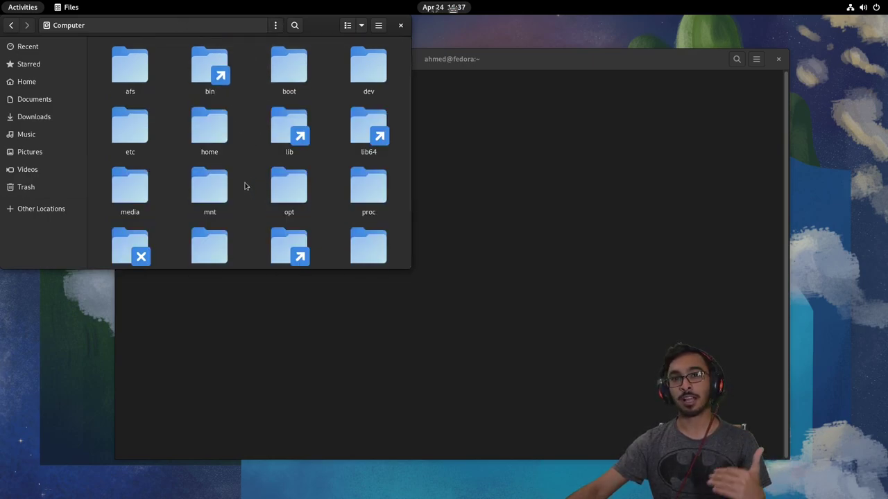
pyautogui.click(401, 26)
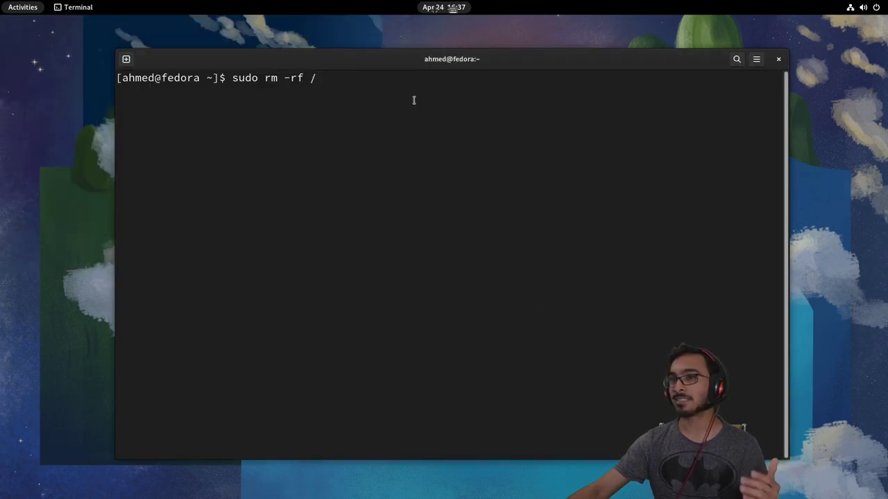
# Cancel the pending command in the Terminal, change to the root directory / and list its contents
pyautogui.hotkey('ctrl', 'c')
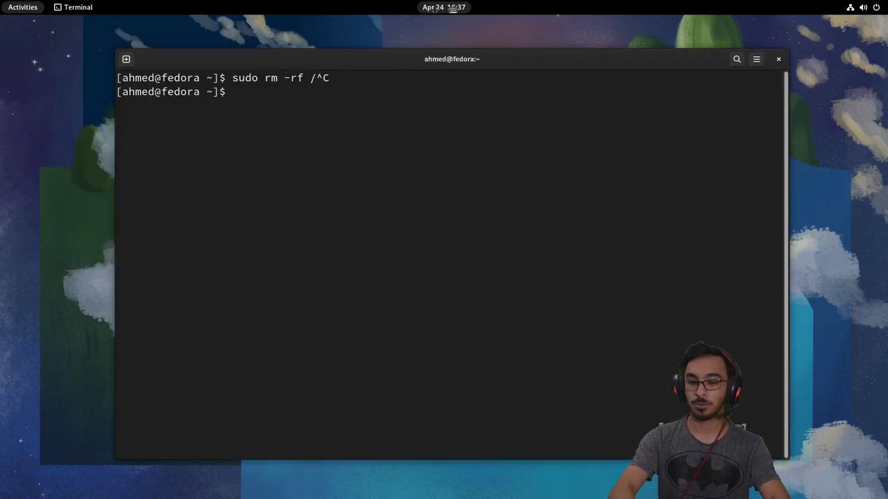
pyautogui.write('cd /')
pyautogui.press('Return')
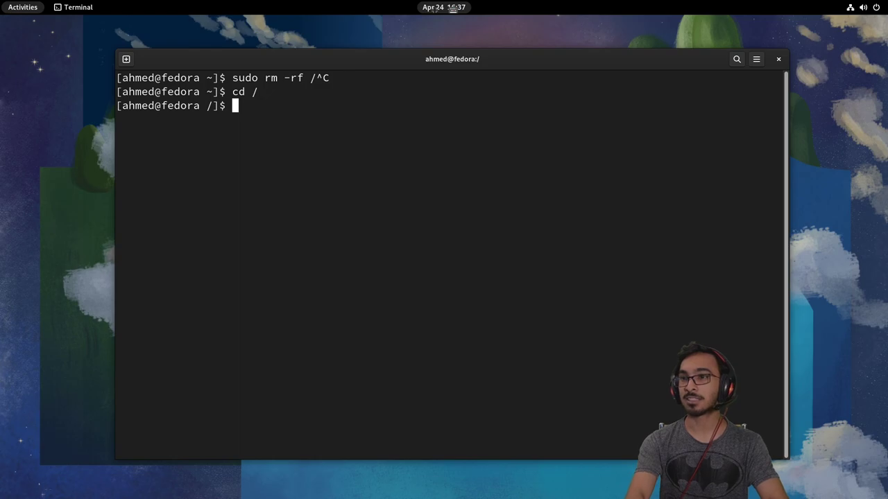
pyautogui.write('ls')
pyautogui.press('Return')
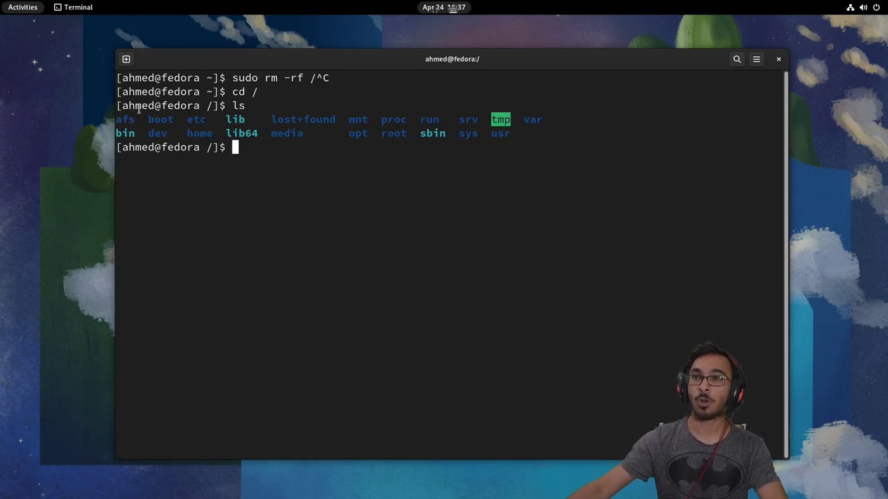
# Highlight the home entry in the listing and change to the user's own directory under home
pyautogui.doubleClick(200, 133)
pyautogui.write('c')
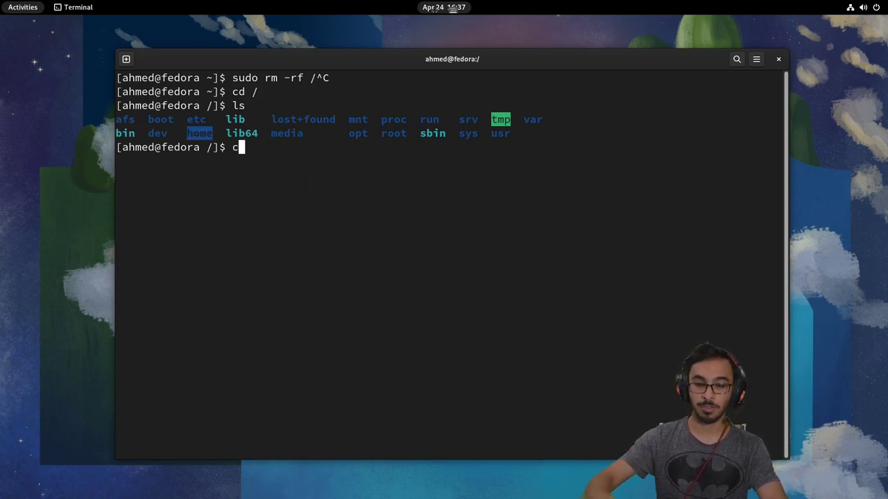
pyautogui.write('d h')
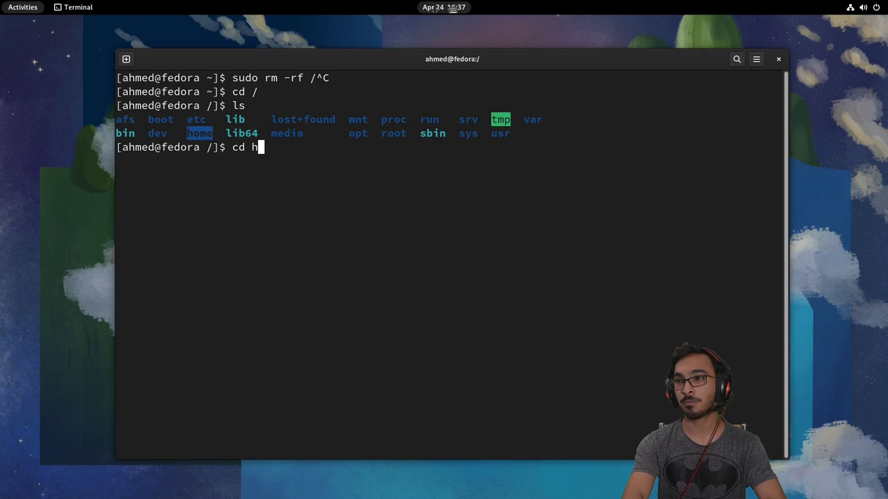
pyautogui.press('Tab')
pyautogui.write('ahme')
pyautogui.press('Tab')
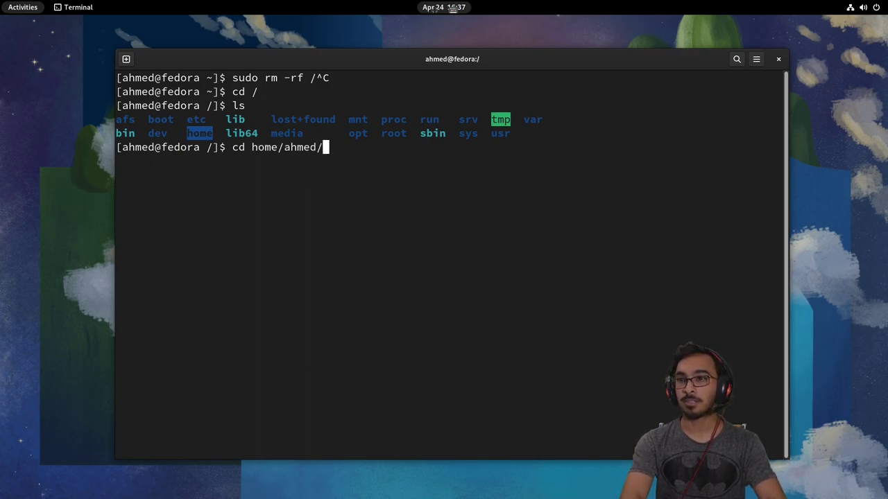
pyautogui.press('Return')
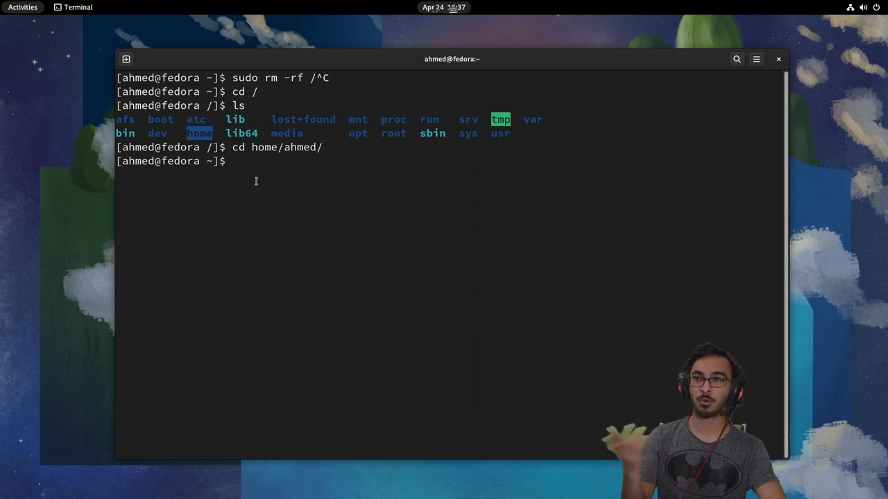
pyautogui.write('ls')
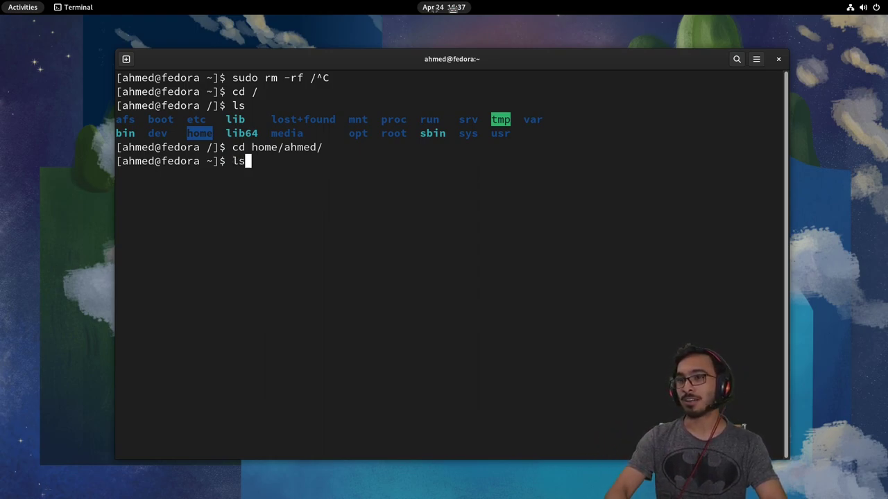
pyautogui.press('BackSpace')
pyautogui.press('BackSpace')
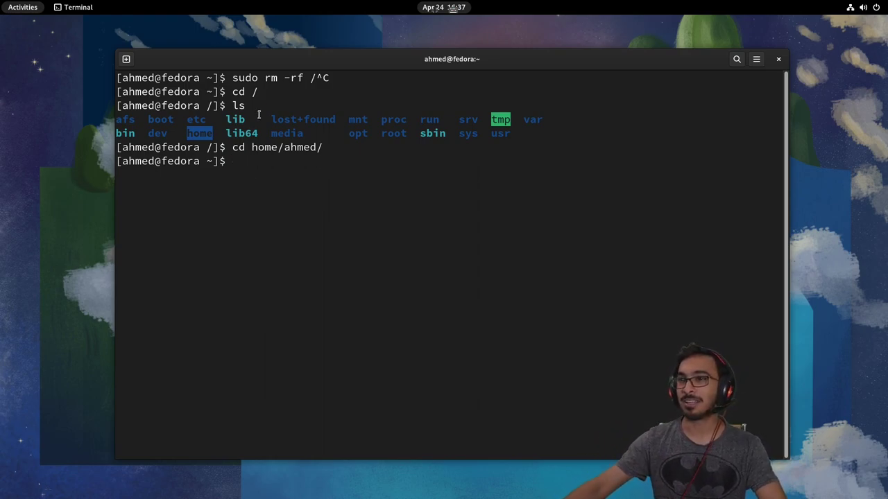
# Copy the earlier sudo rm -rf / command to the prompt, run it and enter the sudo account password
pyautogui.moveTo(317, 79); pyautogui.dragTo(233, 78)
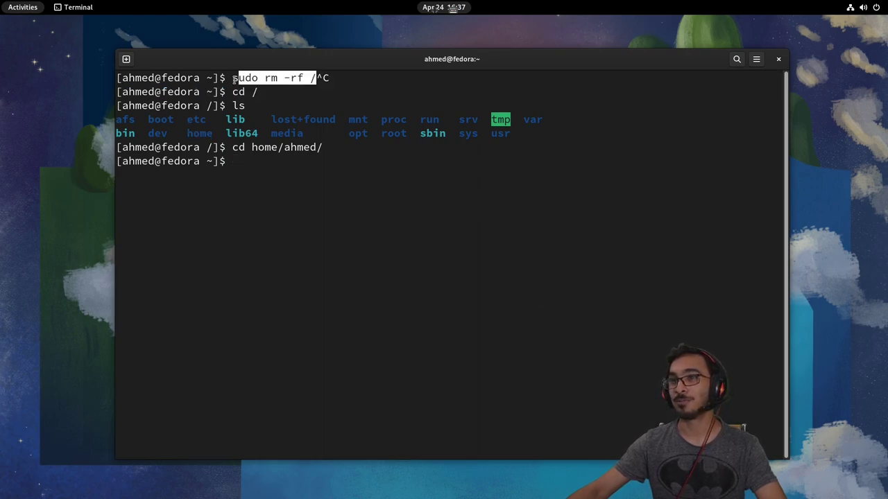
pyautogui.middleClick(233, 79)
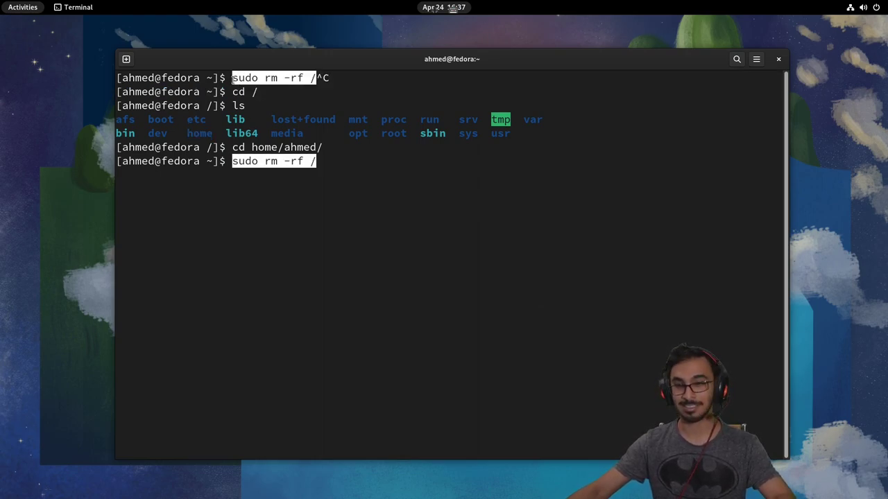
pyautogui.press('Return')
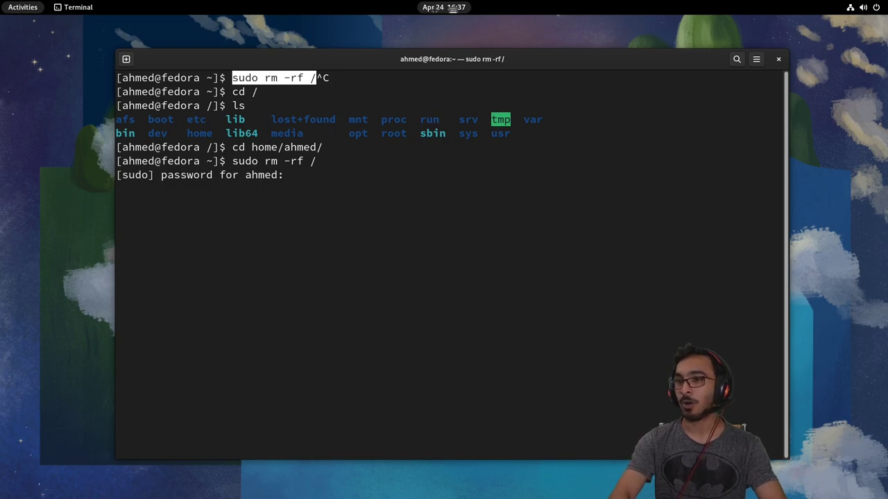
pyautogui.press('Return')
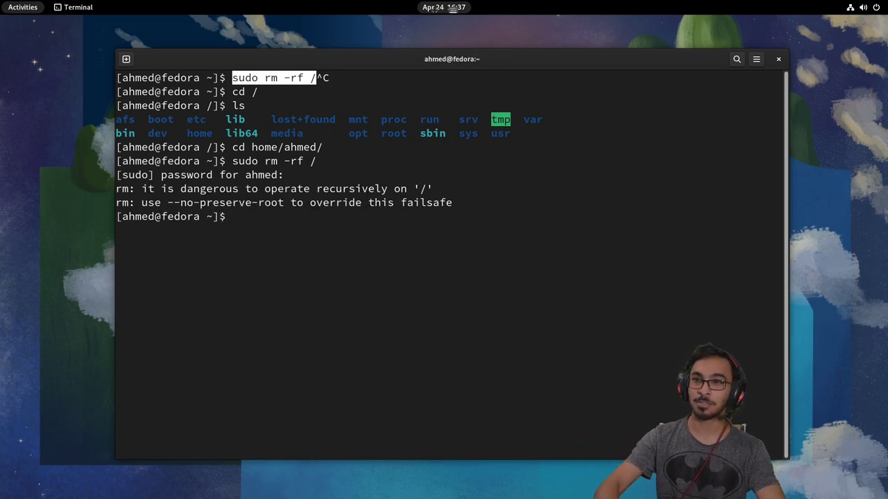
# Select the --no-preserve-root option text in the rm output
pyautogui.moveTo(165, 203); pyautogui.dragTo(284, 203)
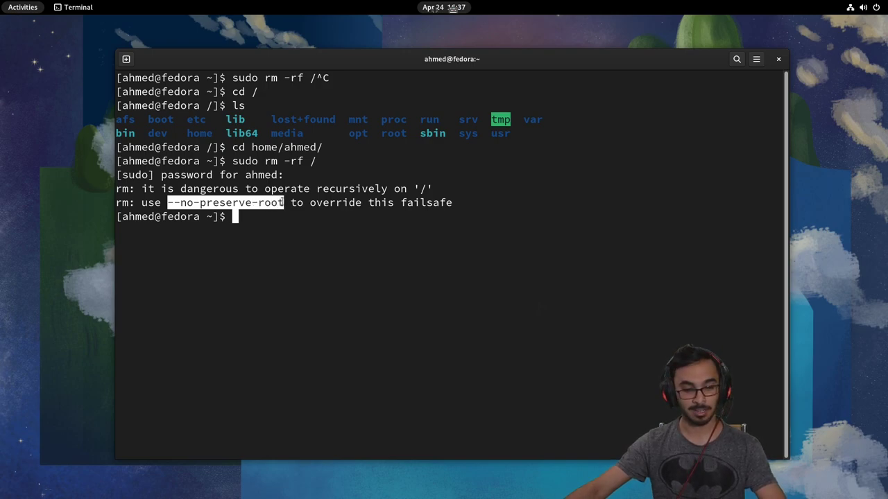